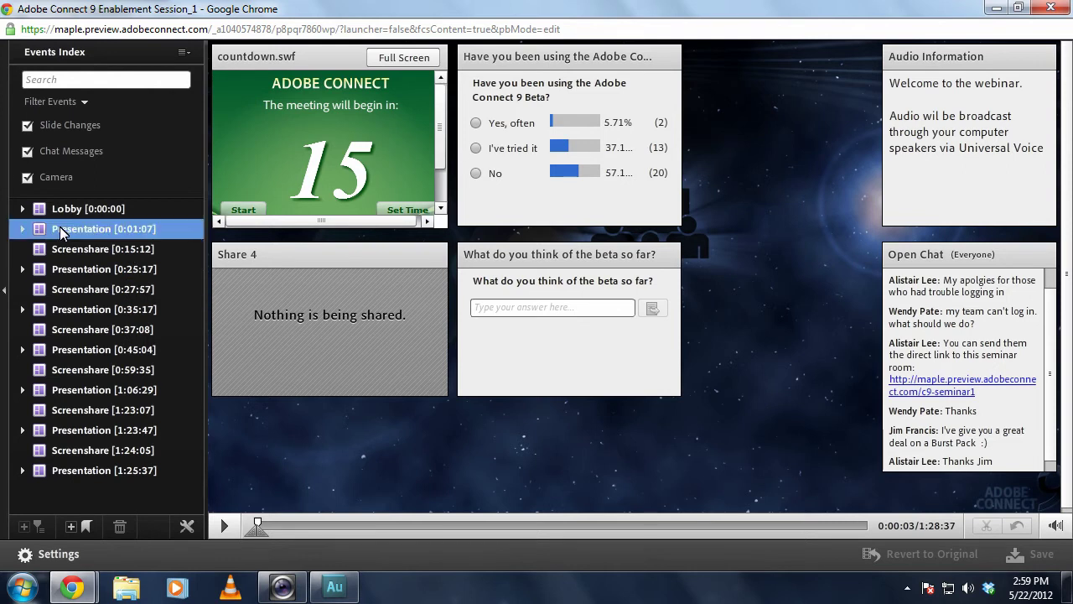
# - Collapse and restore the events list, then select the Screenshare [0:15:12] and [1:24:05] events
pyautogui.click(6, 291)
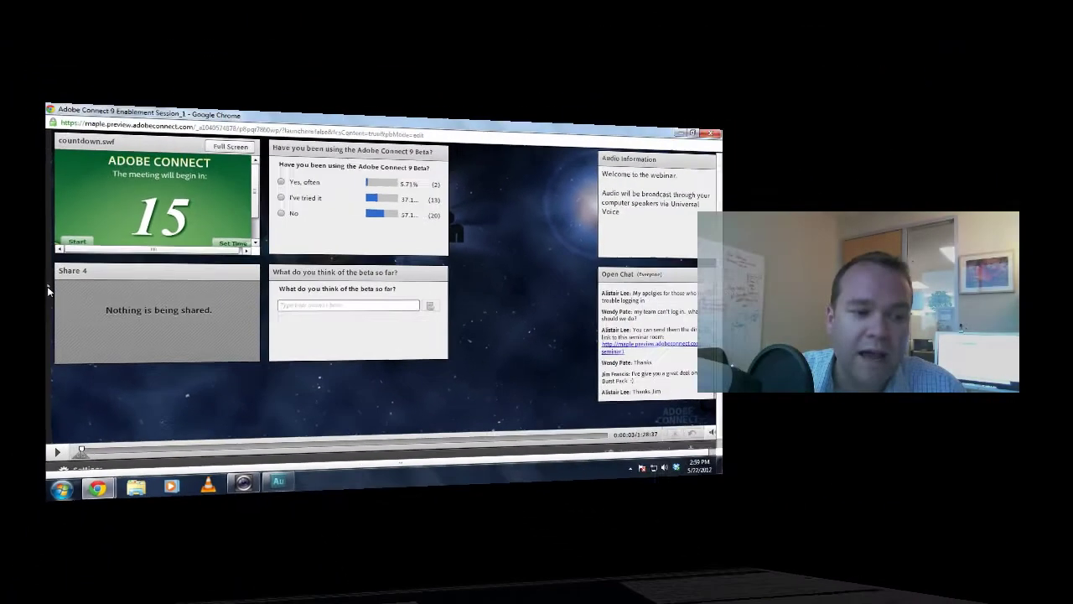
pyautogui.click(5, 277)
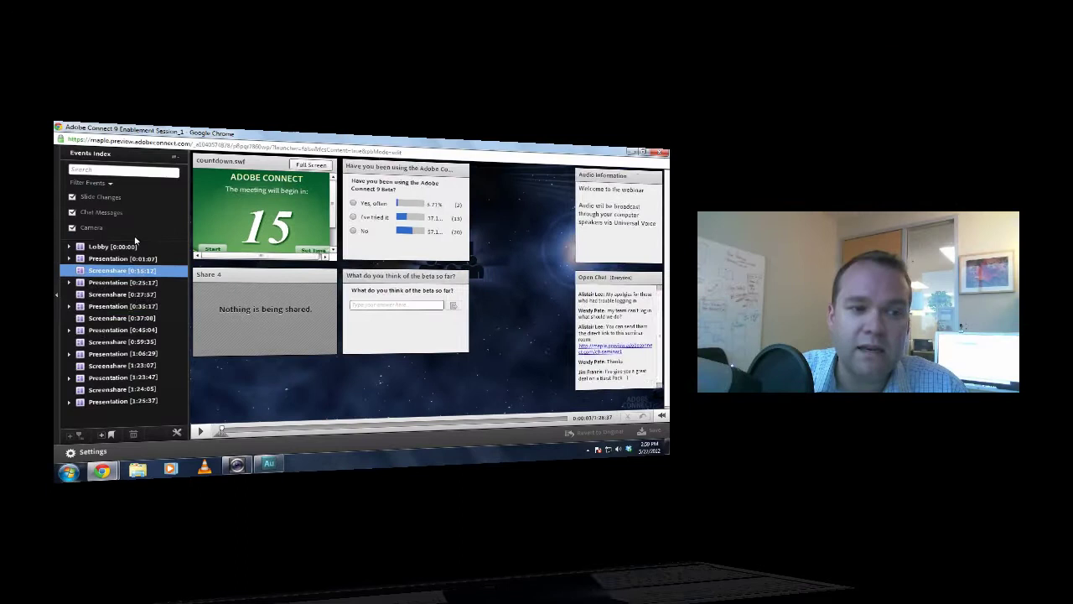
pyautogui.click(148, 271)
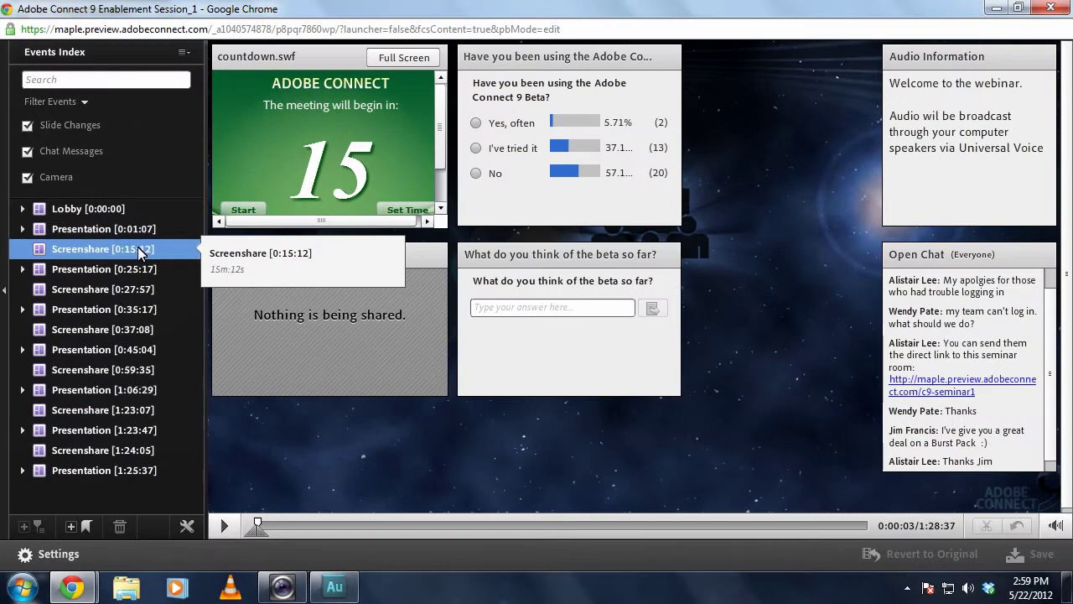
pyautogui.click(188, 402)
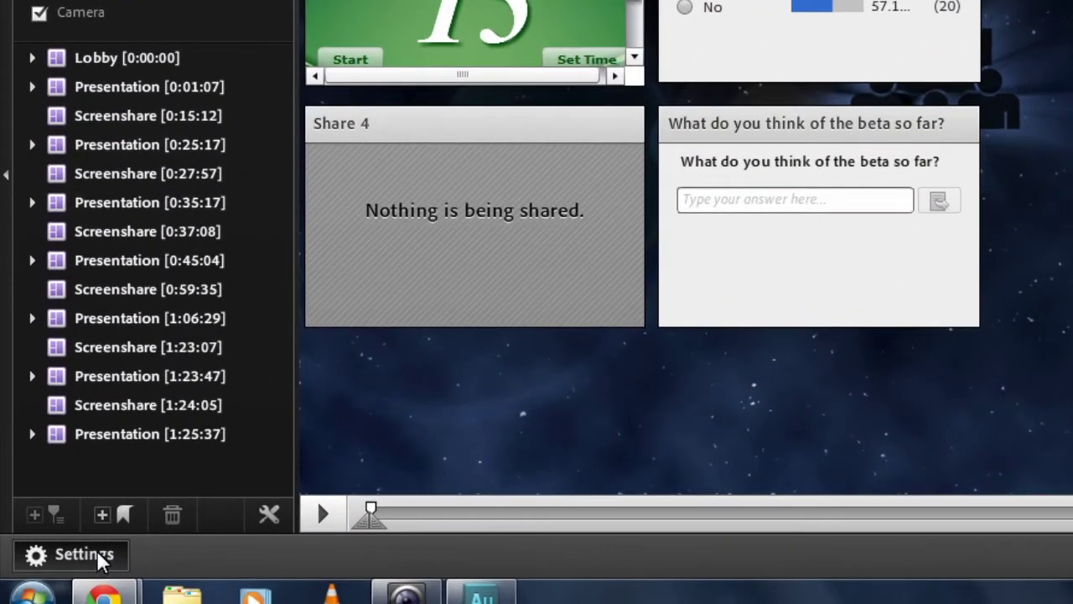
# - In the playback settings, hide only the Q&A pod, leaving the chat and attendee pods visible
pyautogui.click(84, 554)
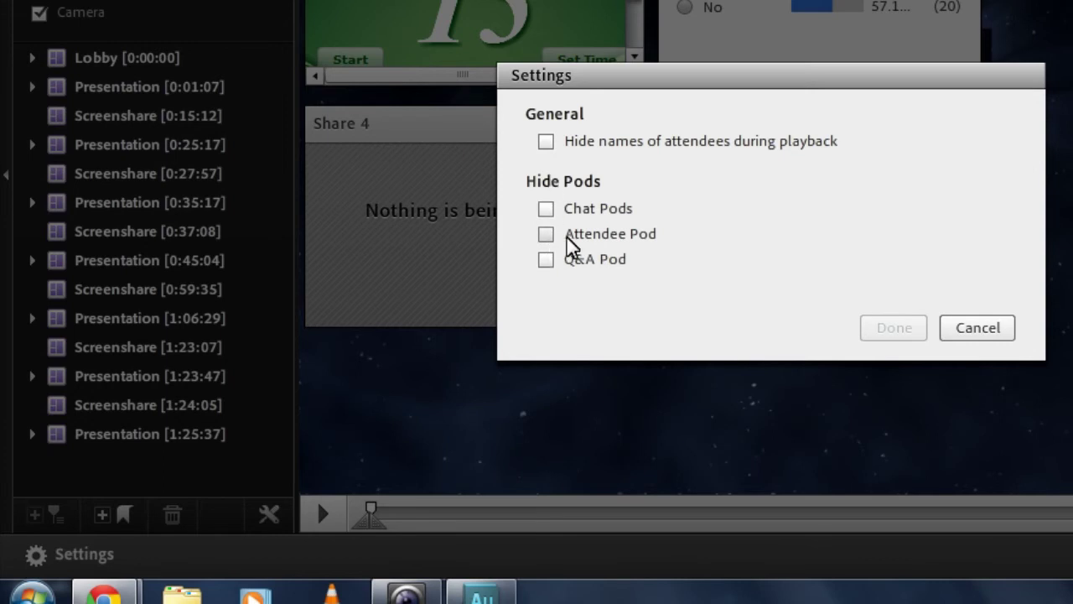
pyautogui.click(543, 262)
pyautogui.click(546, 235)
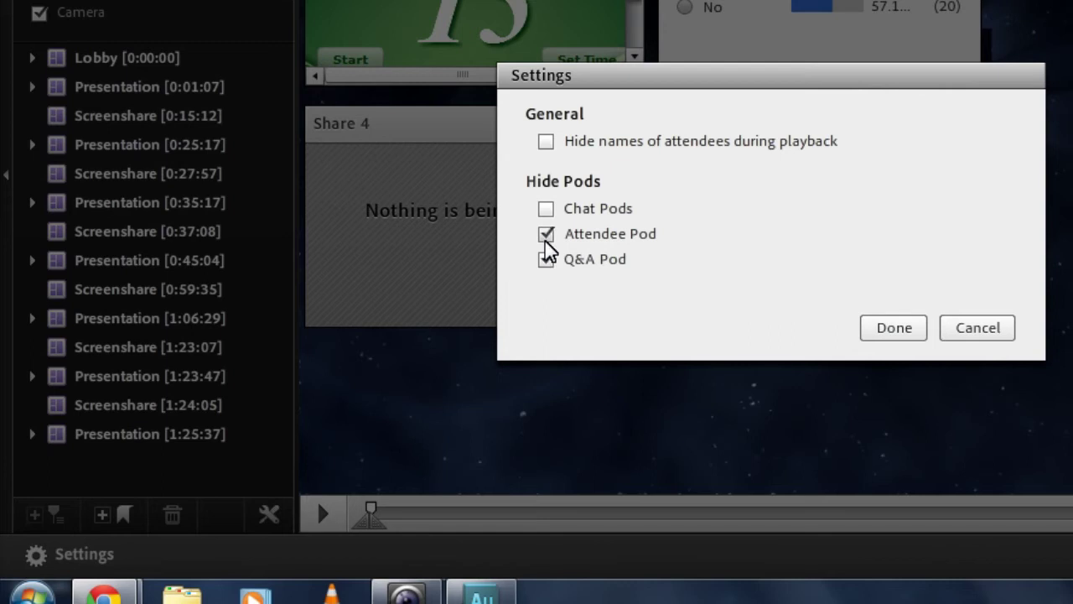
pyautogui.click(546, 210)
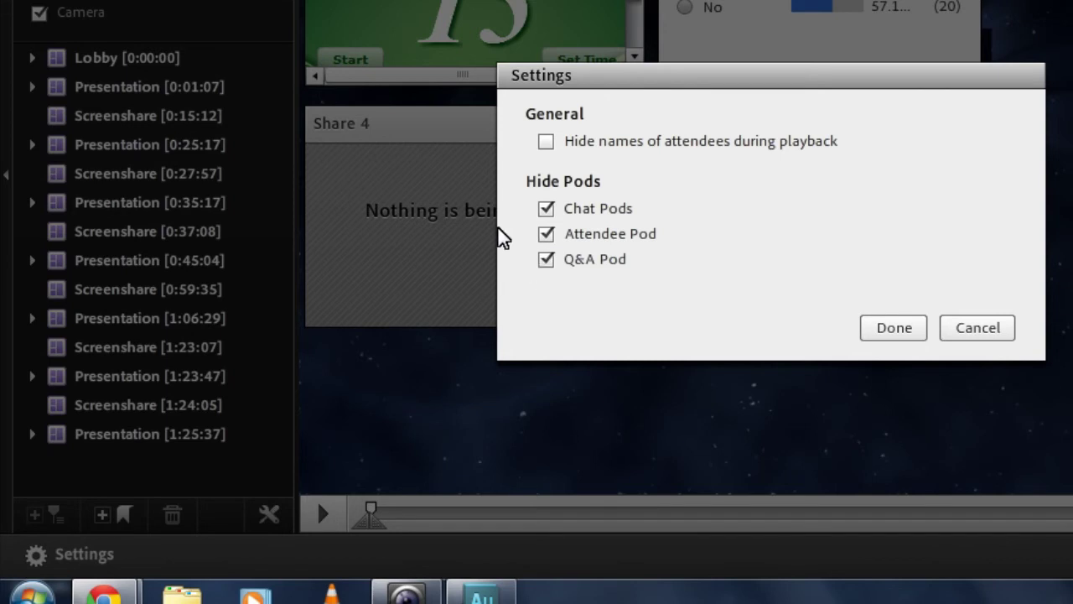
pyautogui.click(549, 213)
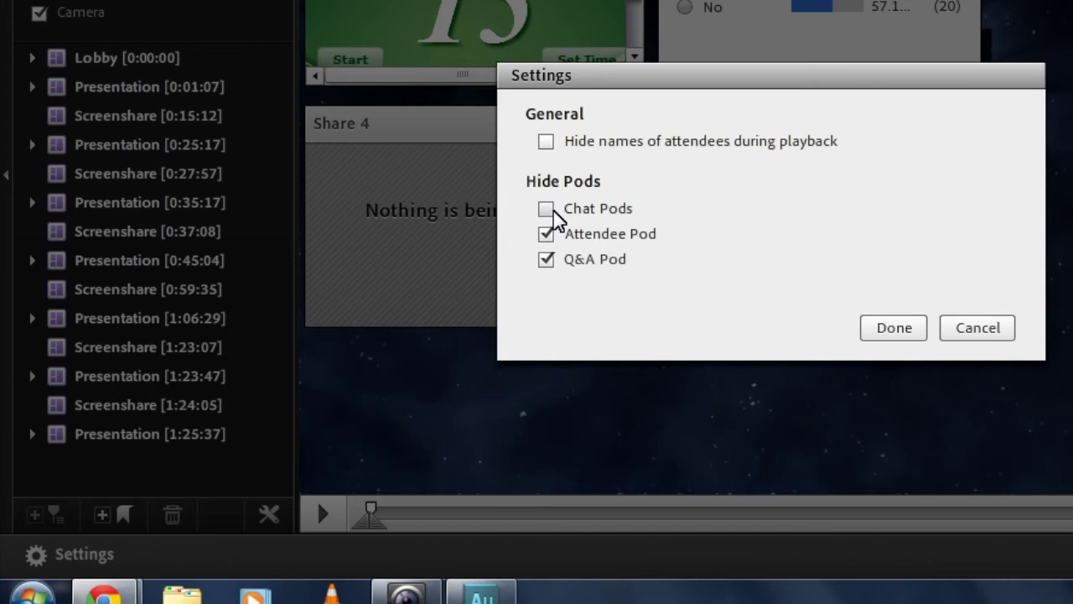
pyautogui.click(572, 238)
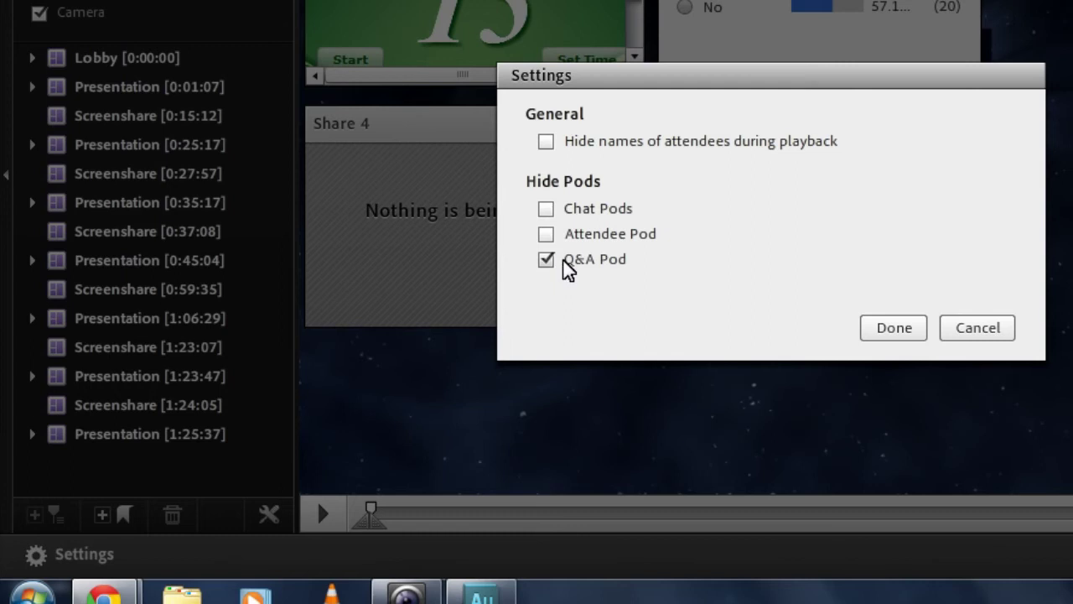
# - Hide attendee names during playback, unhide the Q&A pod, and apply the settings
pyautogui.click(547, 142)
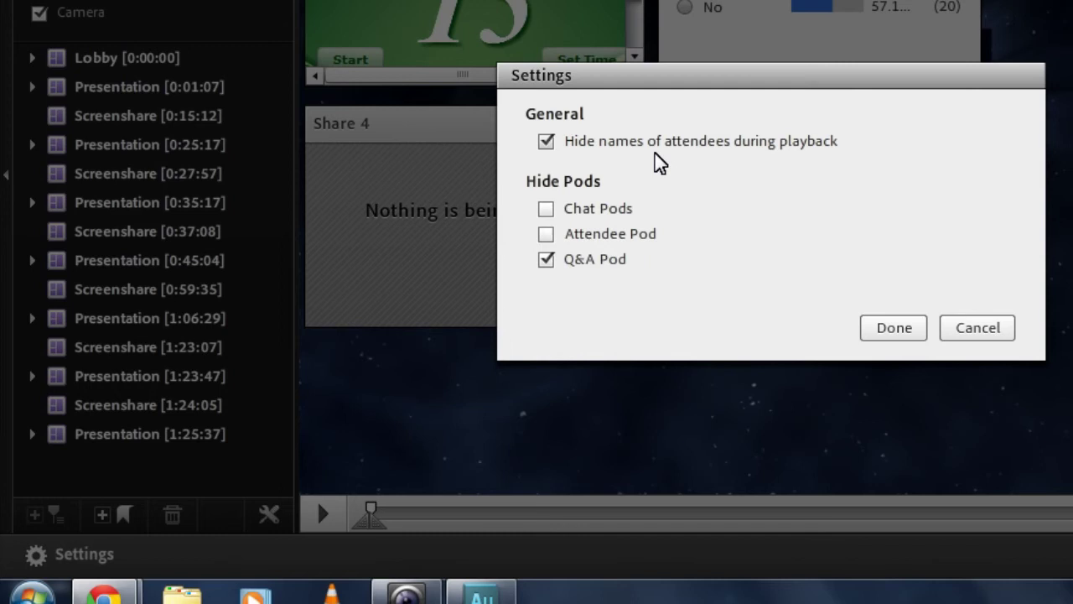
pyautogui.click(547, 261)
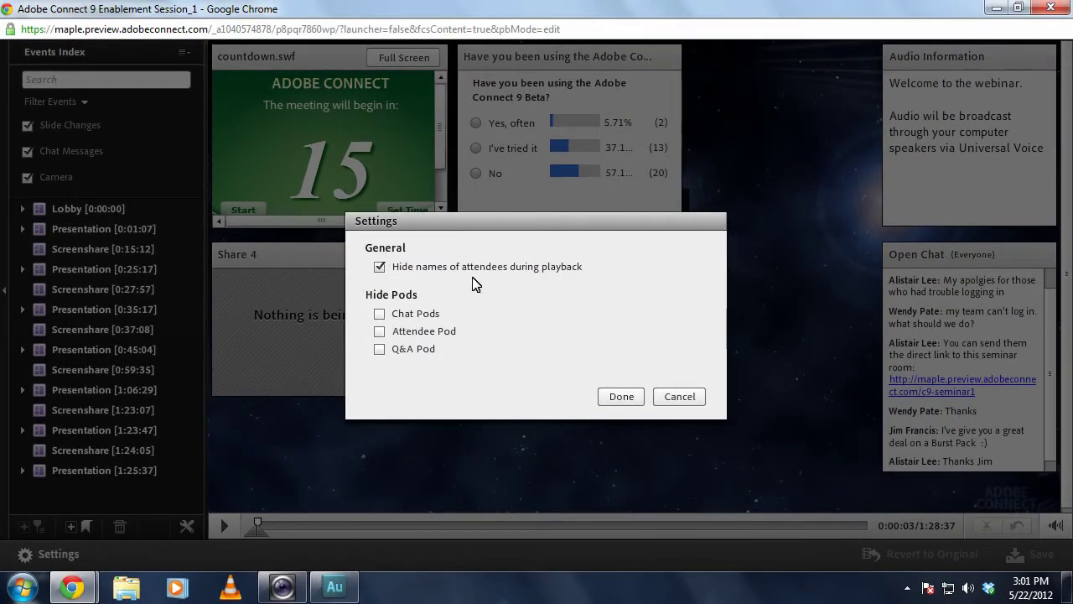
pyautogui.click(624, 400)
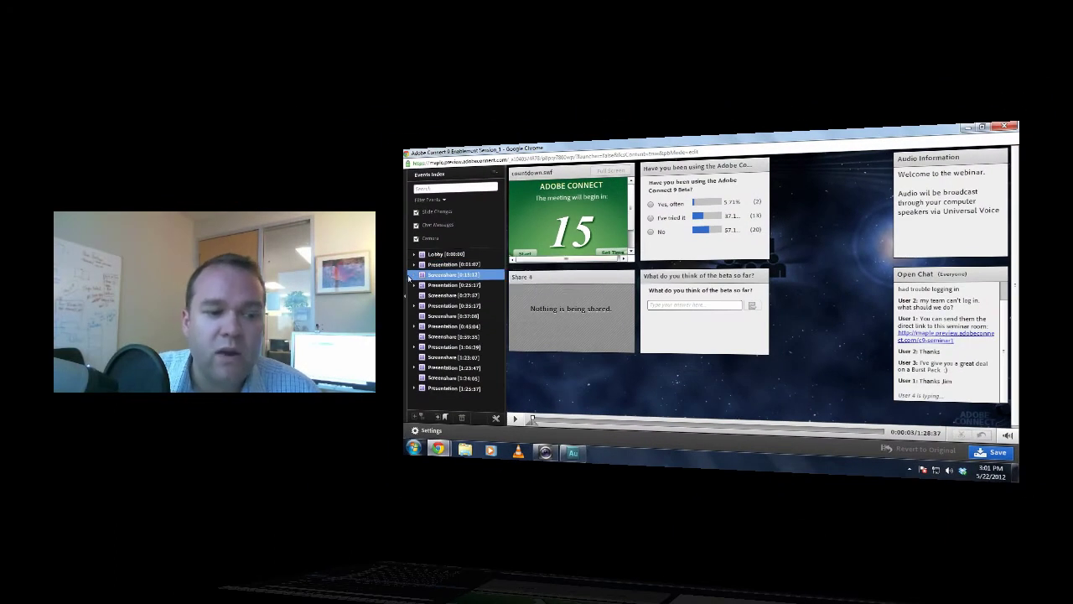
# - Expand Presentation [0:25:17] in the events index to list its slides
pyautogui.click(413, 285)
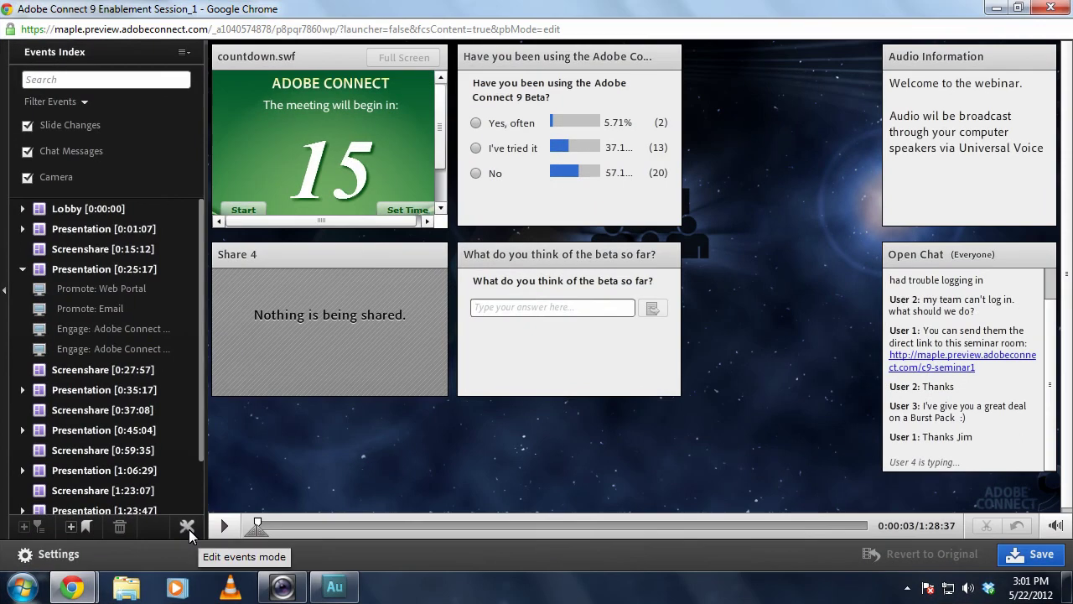
# - Turn on event editing and rename the Presentation [0:25:17] chapter to New Features
pyautogui.click(189, 530)
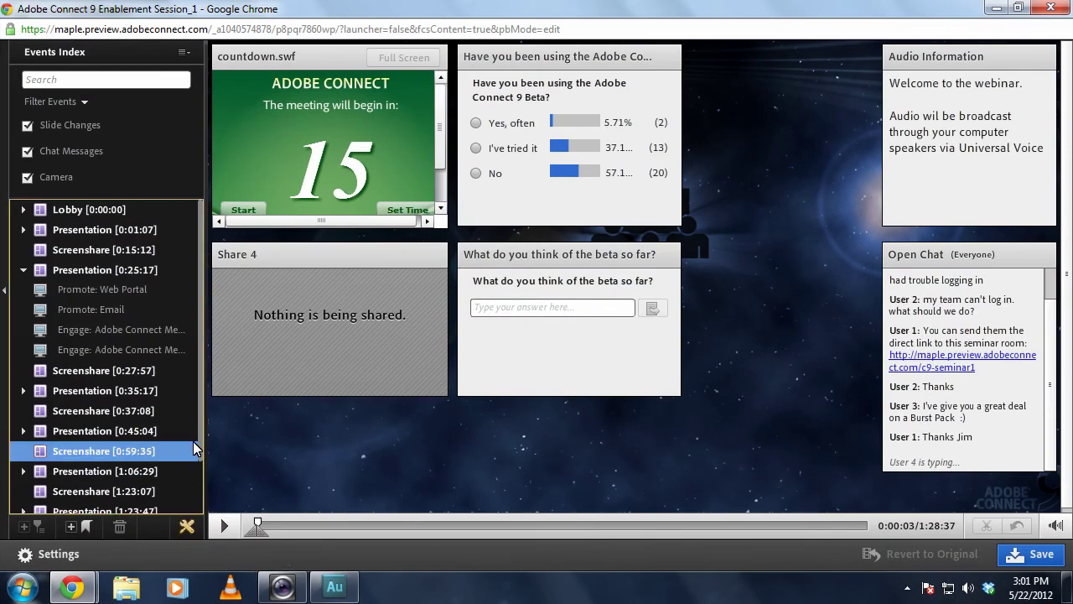
pyautogui.click(76, 266)
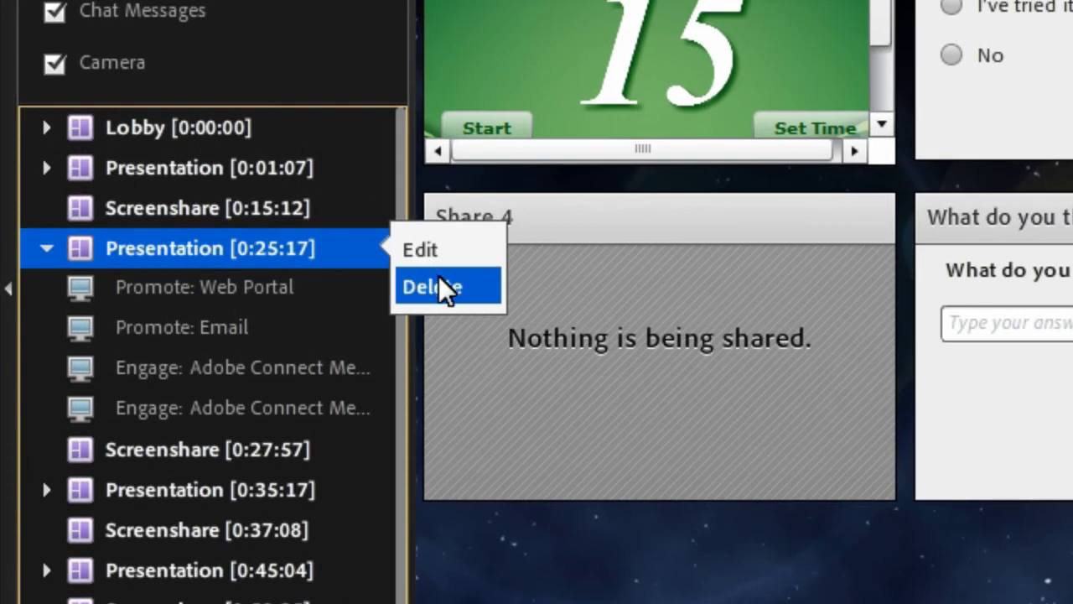
pyautogui.click(432, 251)
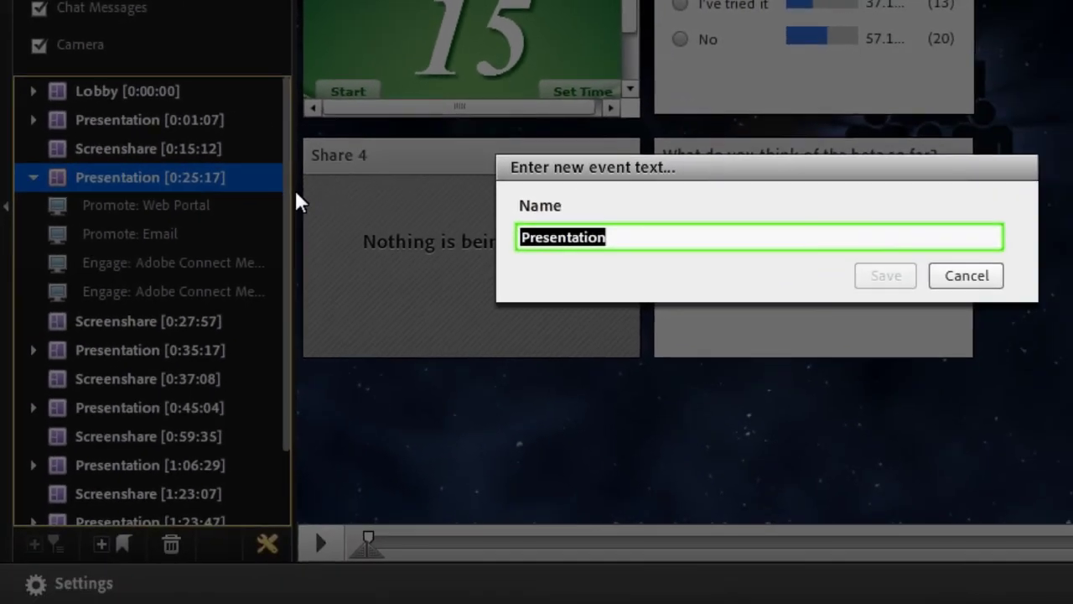
pyautogui.write('New Features')
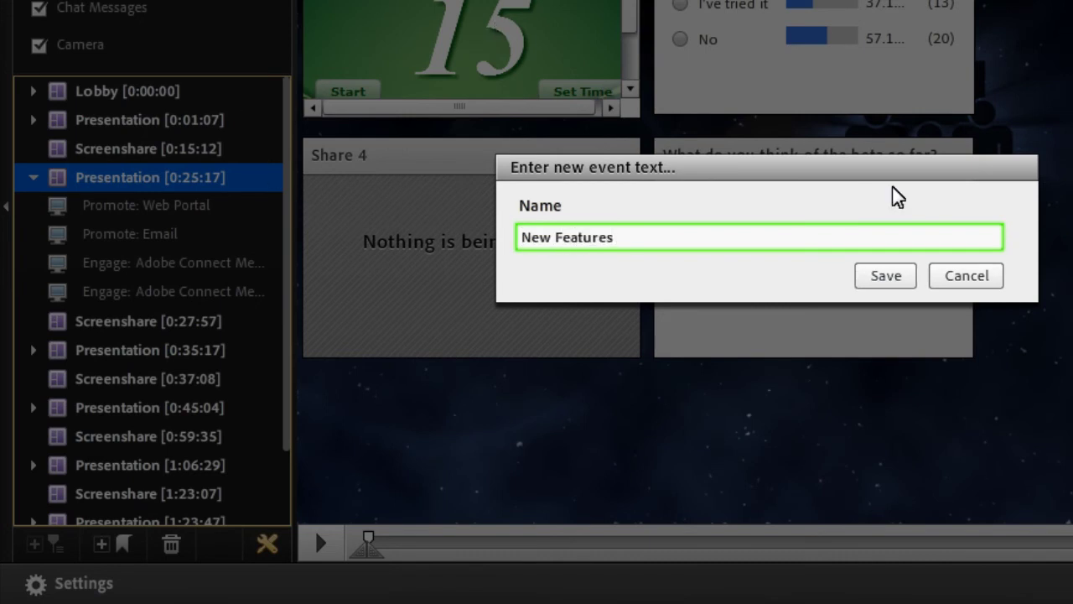
pyautogui.click(878, 284)
# - Select the Promote: Web Portal event under the New Features chapter
pyautogui.click(180, 185)
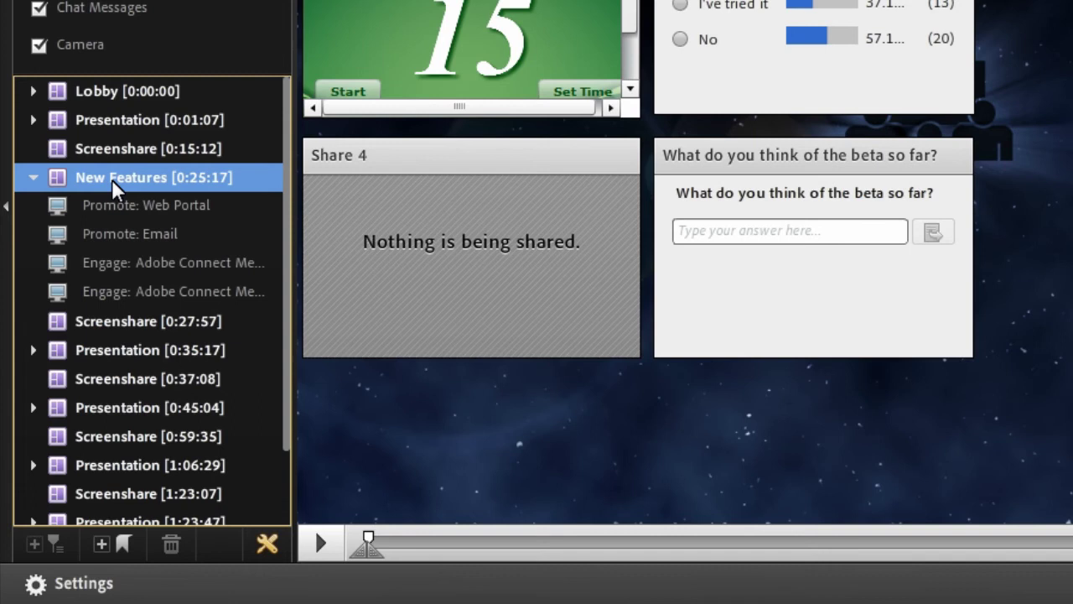
pyautogui.click(168, 290)
pyautogui.click(181, 188)
pyautogui.click(180, 205)
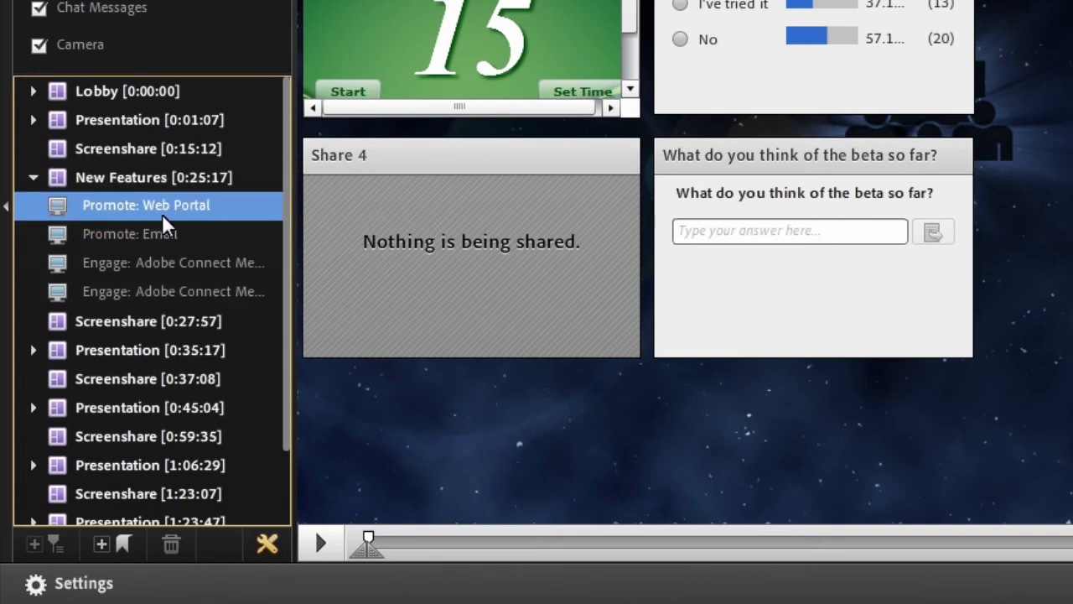
# - Add an 'Intro to features' chapter marker at 0:25:19, before Promote: Web Portal, and select it
pyautogui.rightClick(144, 215)
pyautogui.press('Escape')
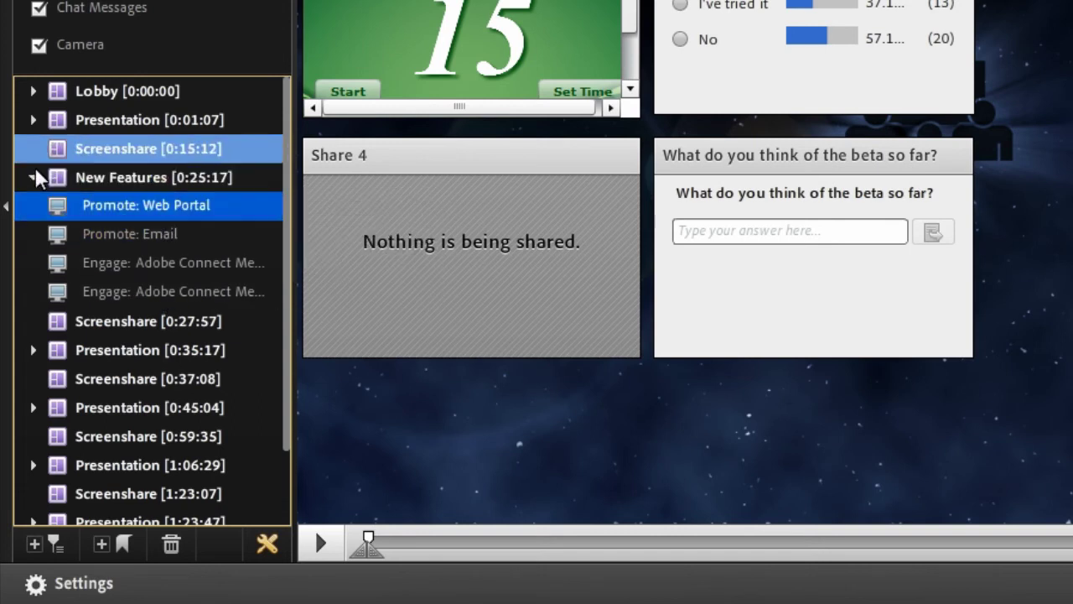
pyautogui.click(51, 552)
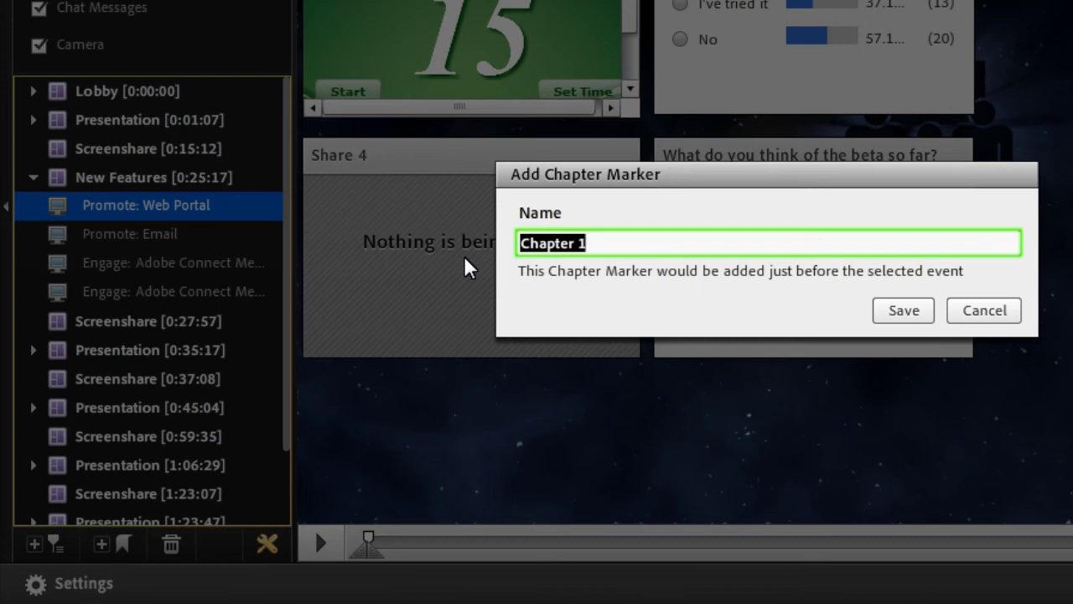
pyautogui.write('Intro to')
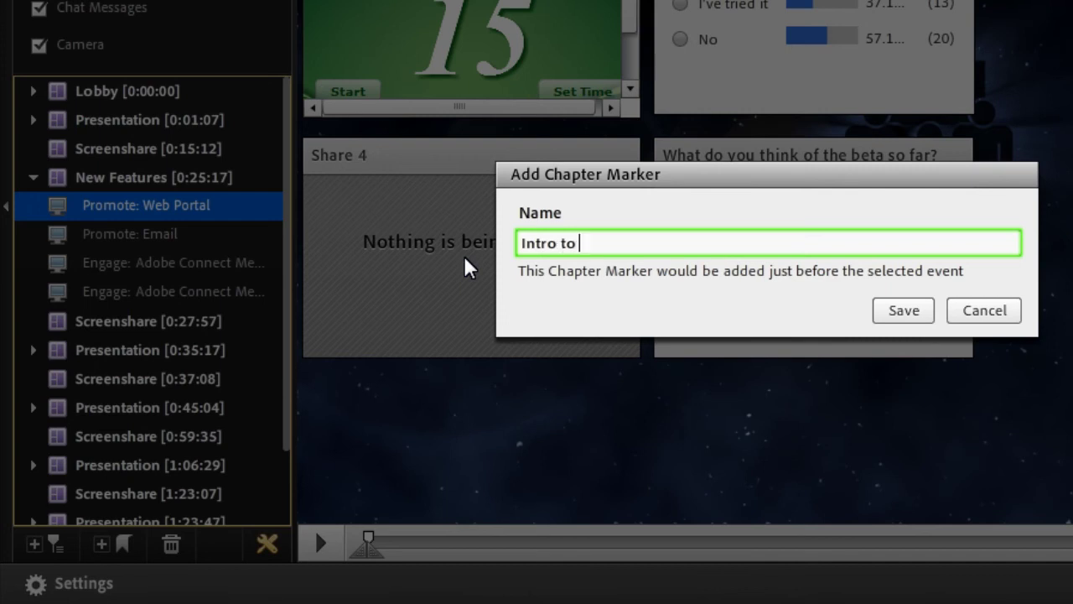
pyautogui.write('features')
pyautogui.press('Return')
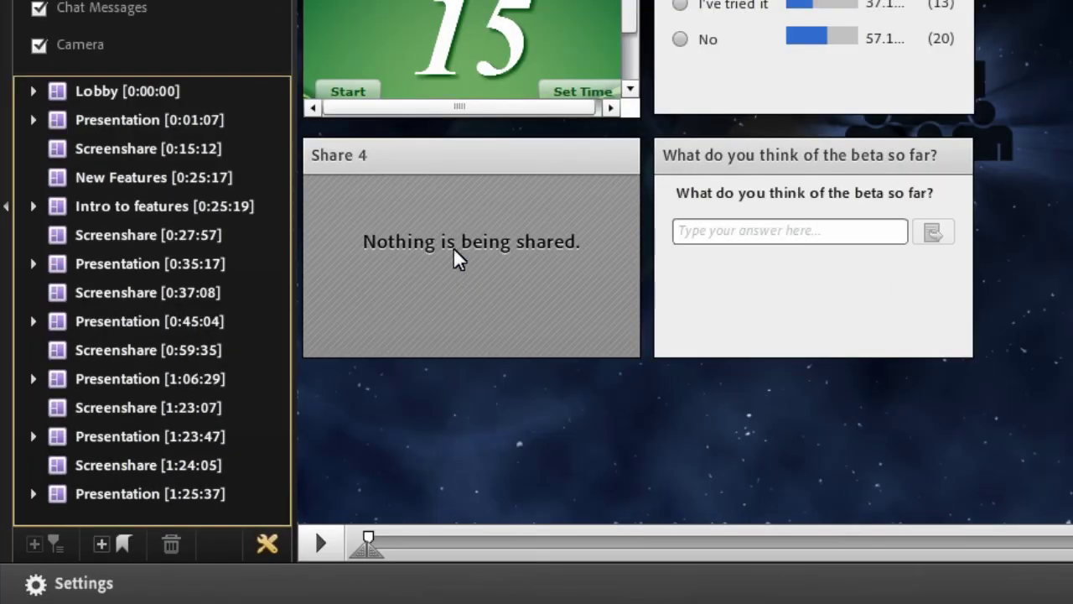
pyautogui.click(124, 206)
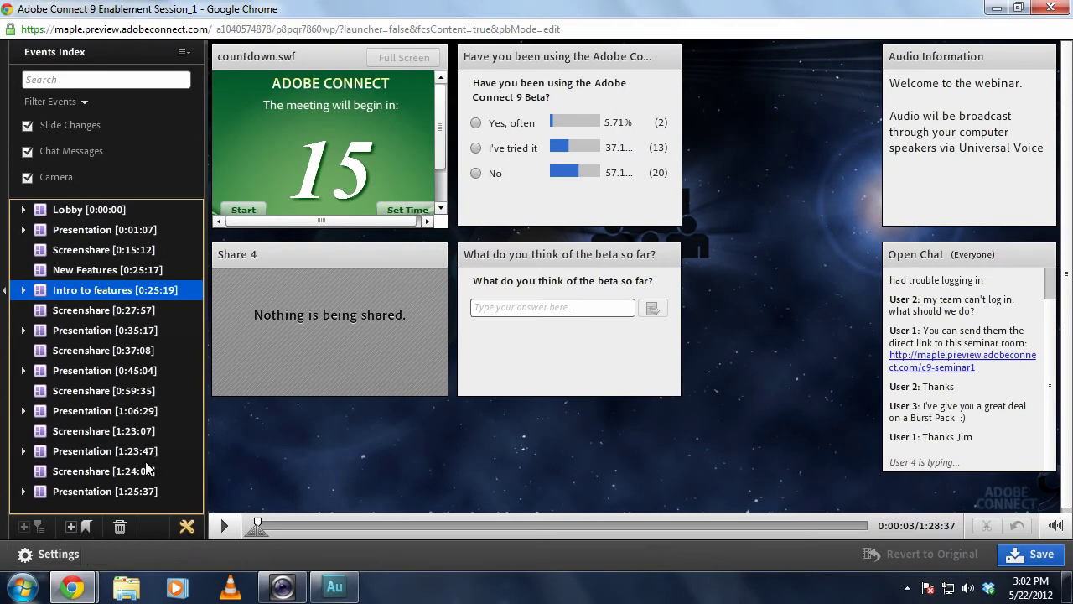
# - Seek the recording to 0:07:05 on the Requirements slide
pyautogui.click(312, 525)
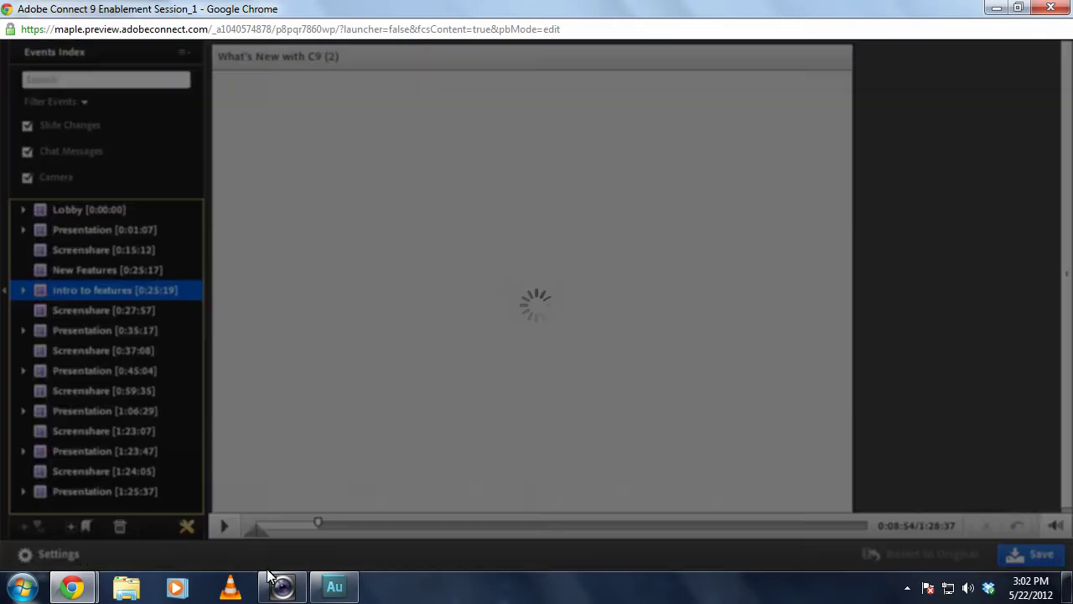
pyautogui.moveTo(282, 587)
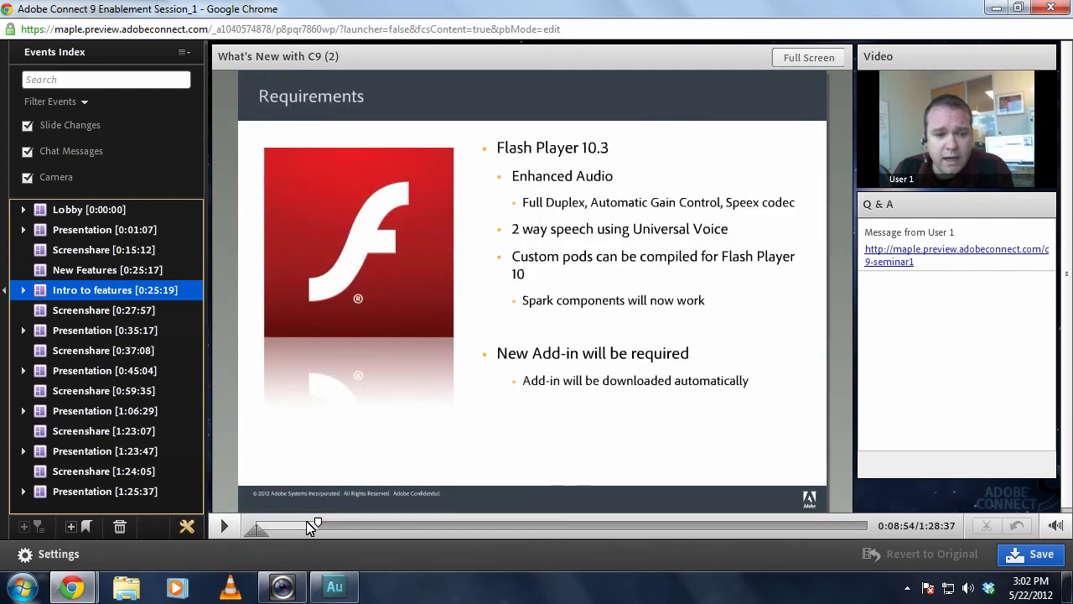
pyautogui.click(317, 524)
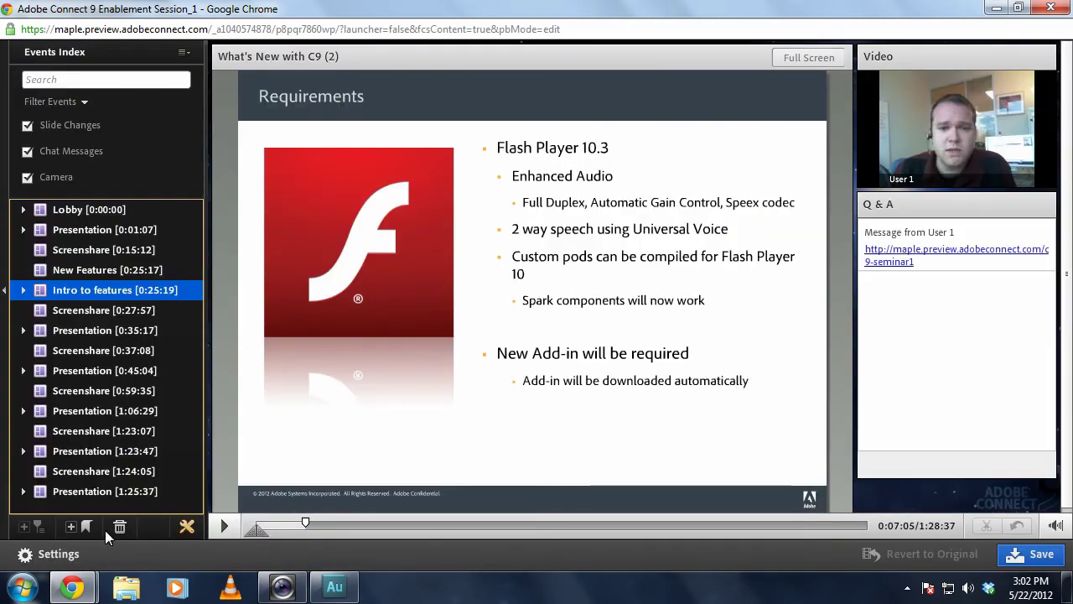
# - Add a bookmark named 'New Requirements' with the note 'Changes to flash player and add-in'
pyautogui.click(92, 530)
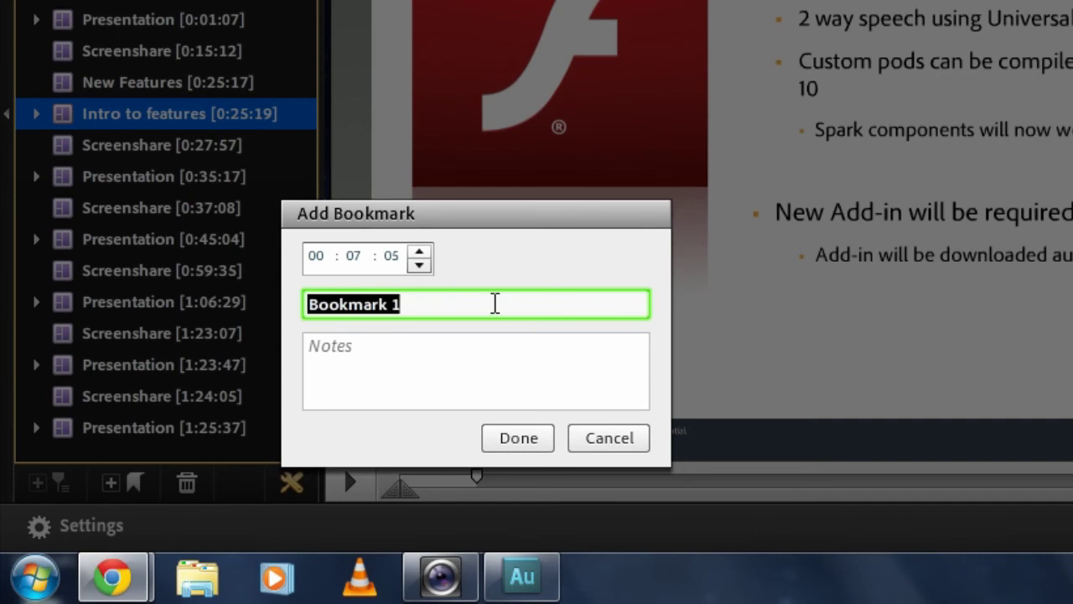
pyautogui.write('New Requir')
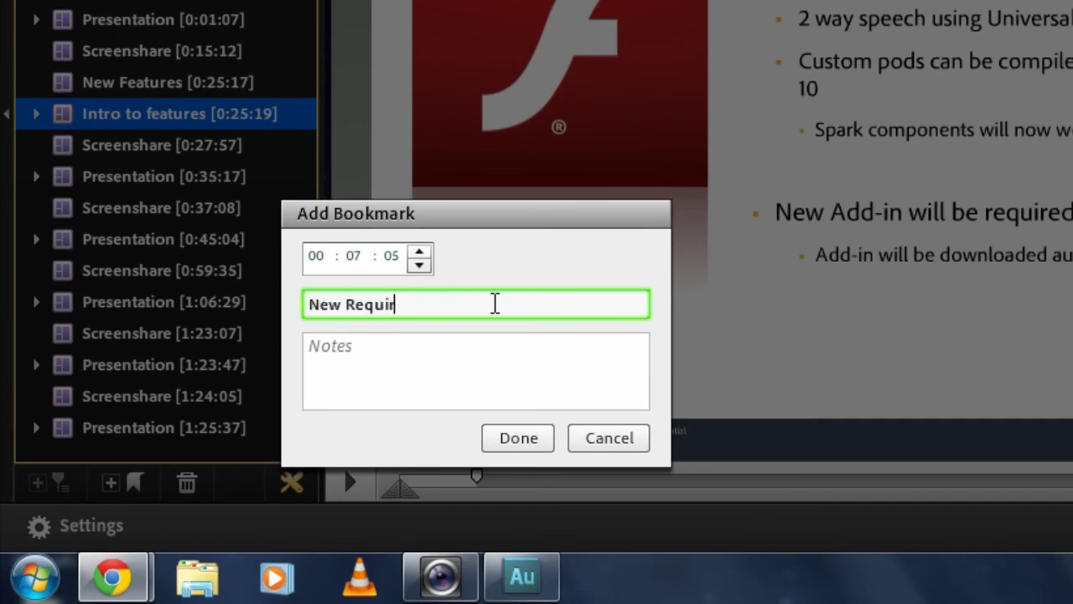
pyautogui.write('ements')
pyautogui.press('Tab')
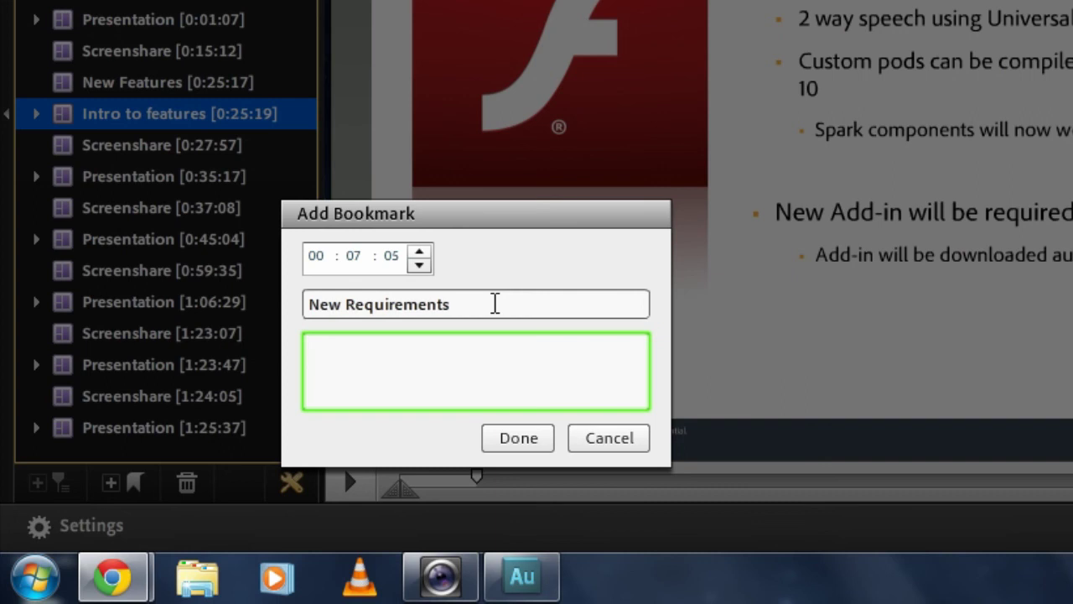
pyautogui.write('Changes to flash playe')
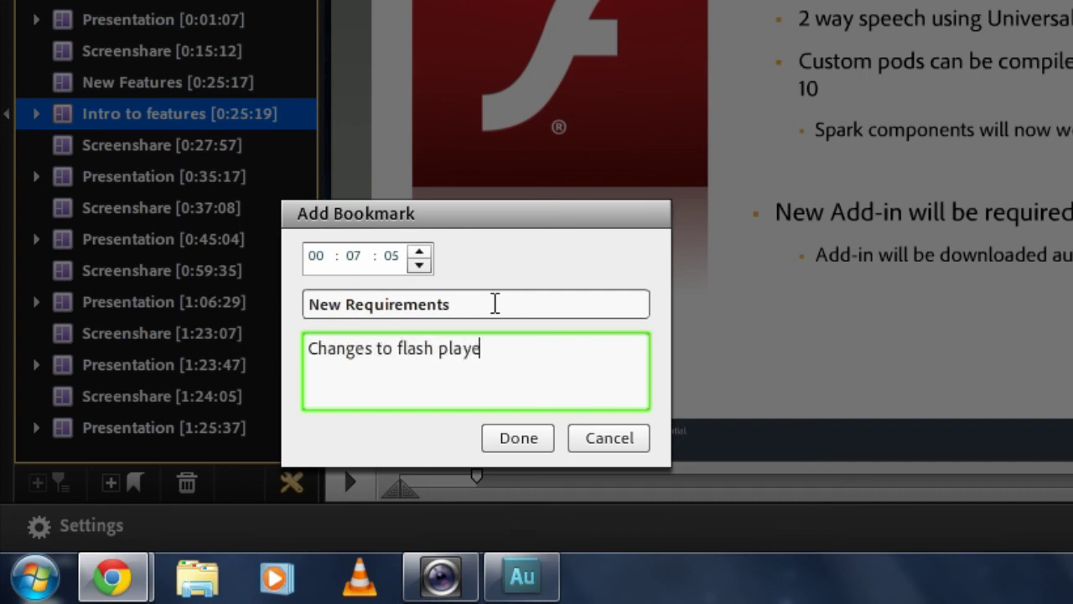
pyautogui.write('r and add')
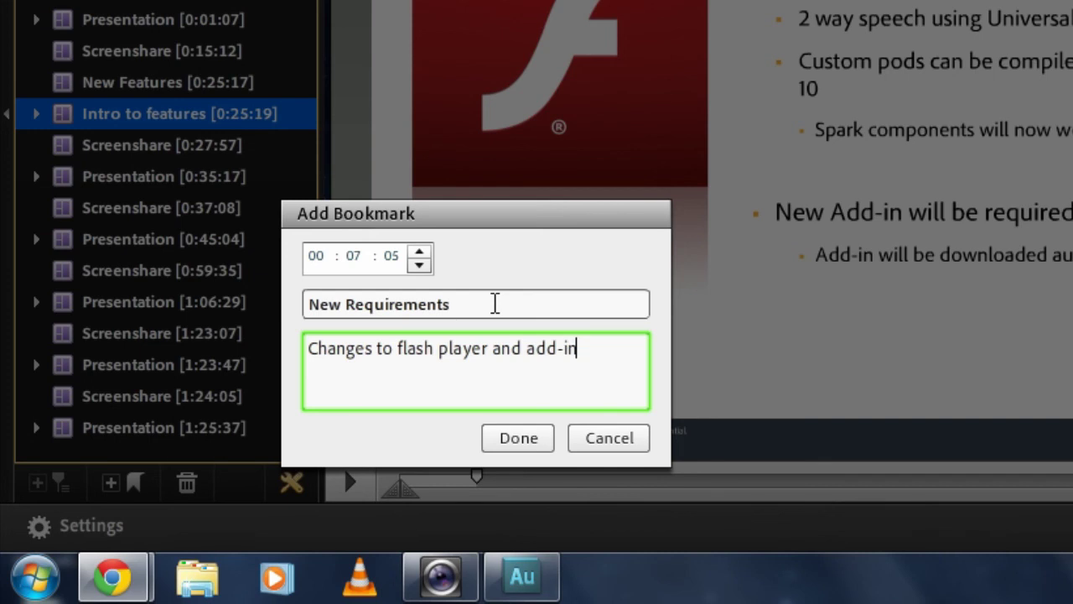
pyautogui.write('-in')
# - Save the New Requirements bookmark, search the events index for 'flash', and select New Features
pyautogui.click(528, 436)
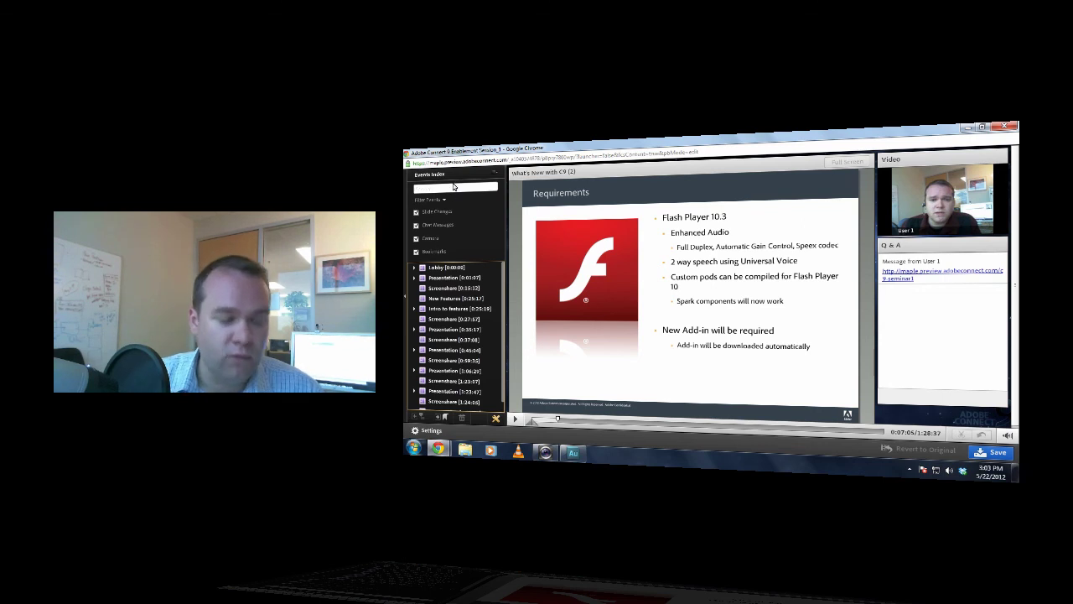
pyautogui.click(454, 187)
pyautogui.write('flash')
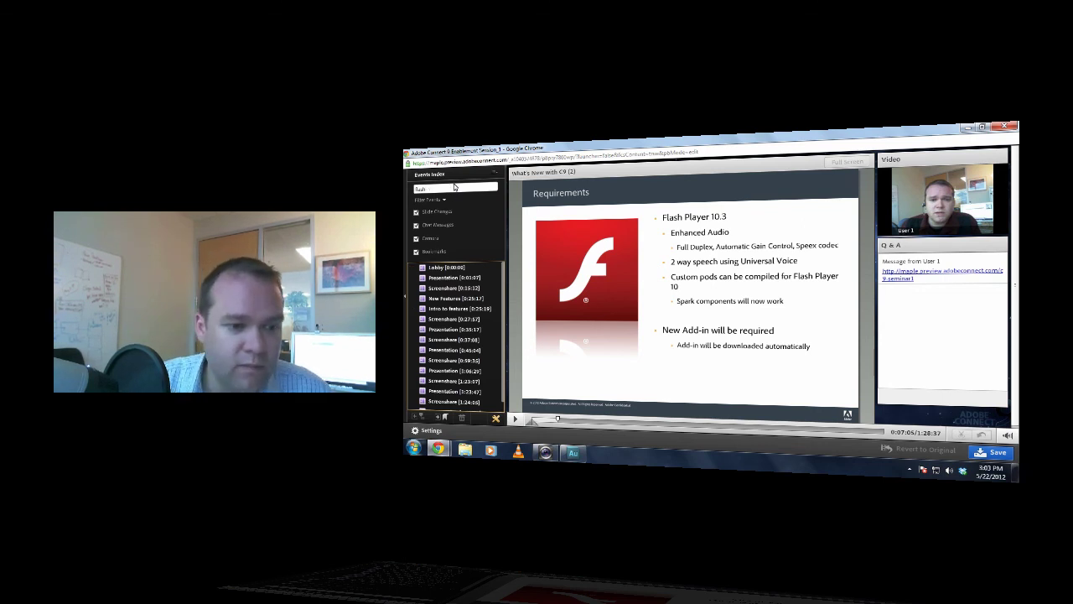
pyautogui.click(438, 301)
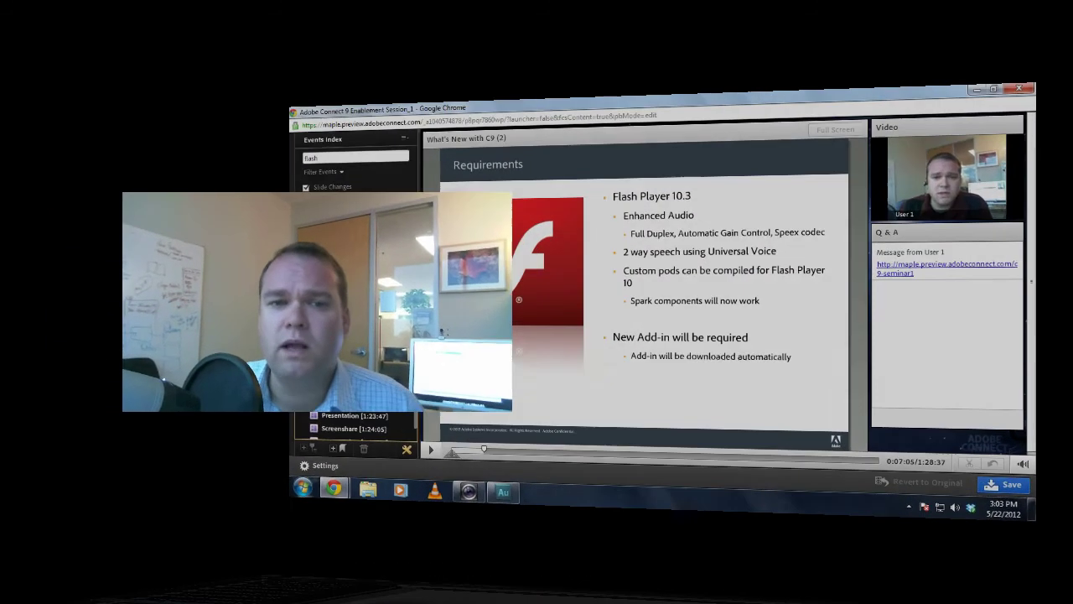